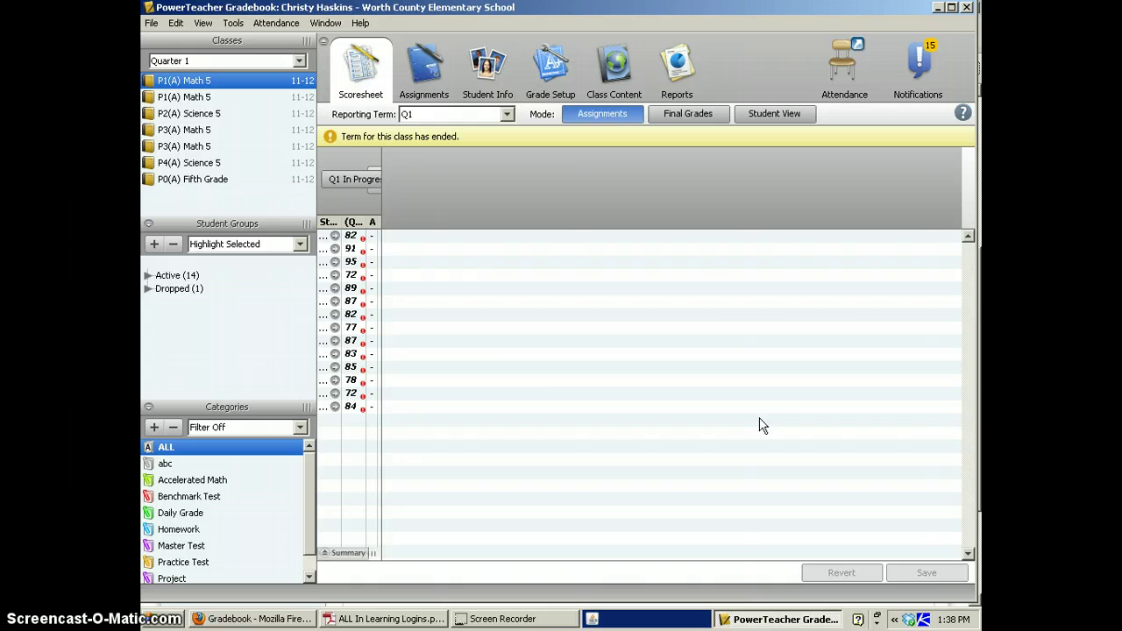
# Step: Start a new Q1 assignment named Practice, with the abbreviation Practice, in the Daily Grade category
pyautogui.click(746, 418)
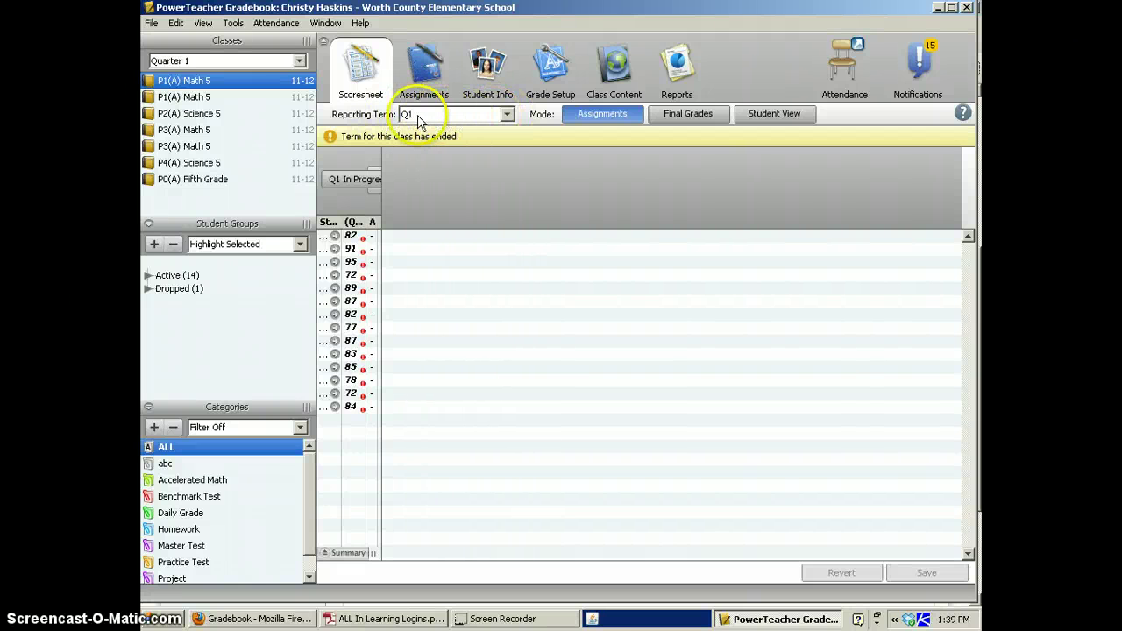
pyautogui.moveTo(408, 123)
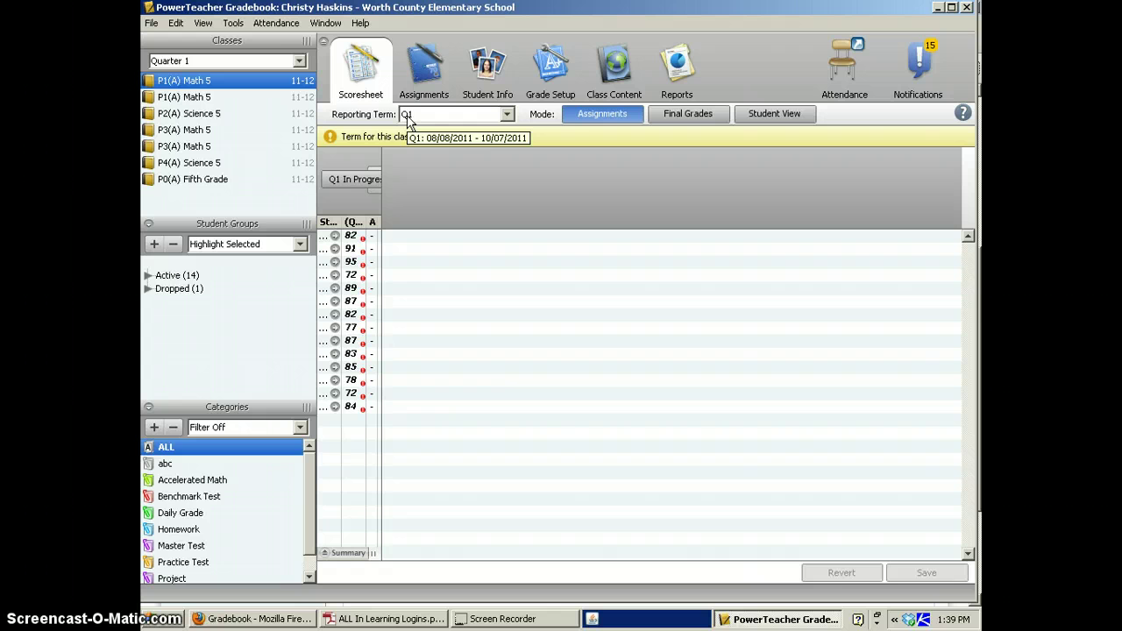
pyautogui.click(429, 63)
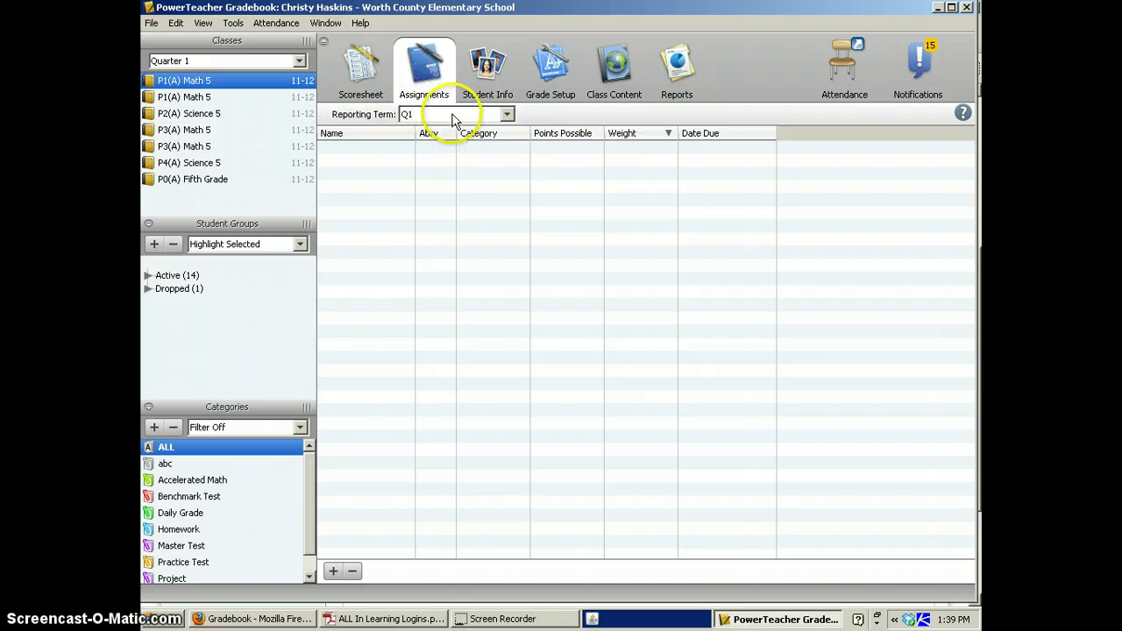
pyautogui.click(332, 571)
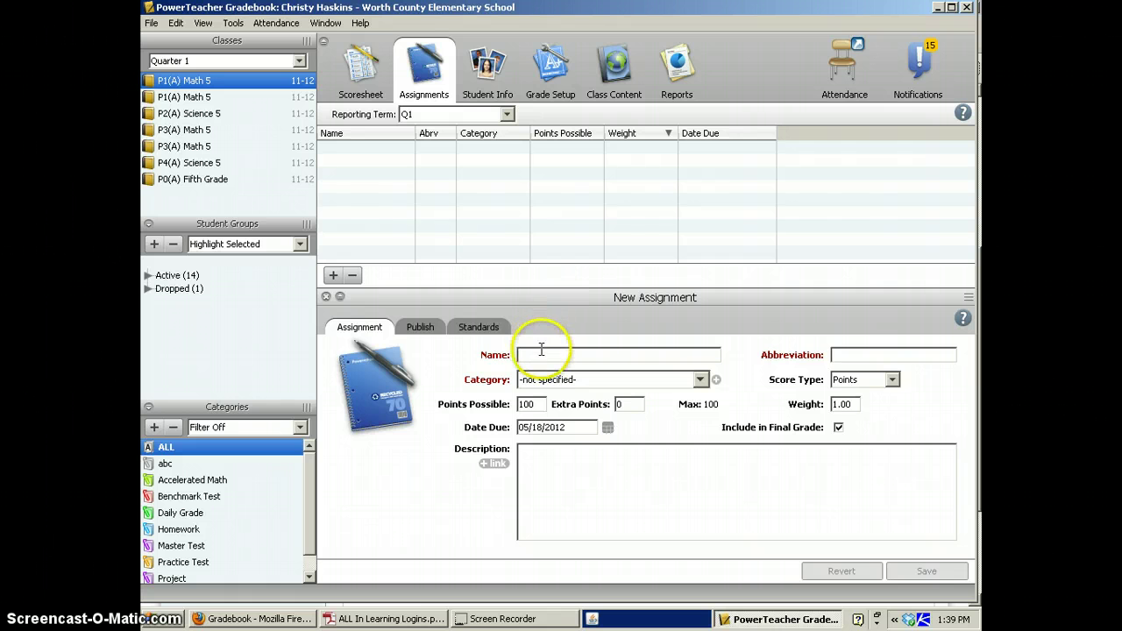
pyautogui.write('Pr')
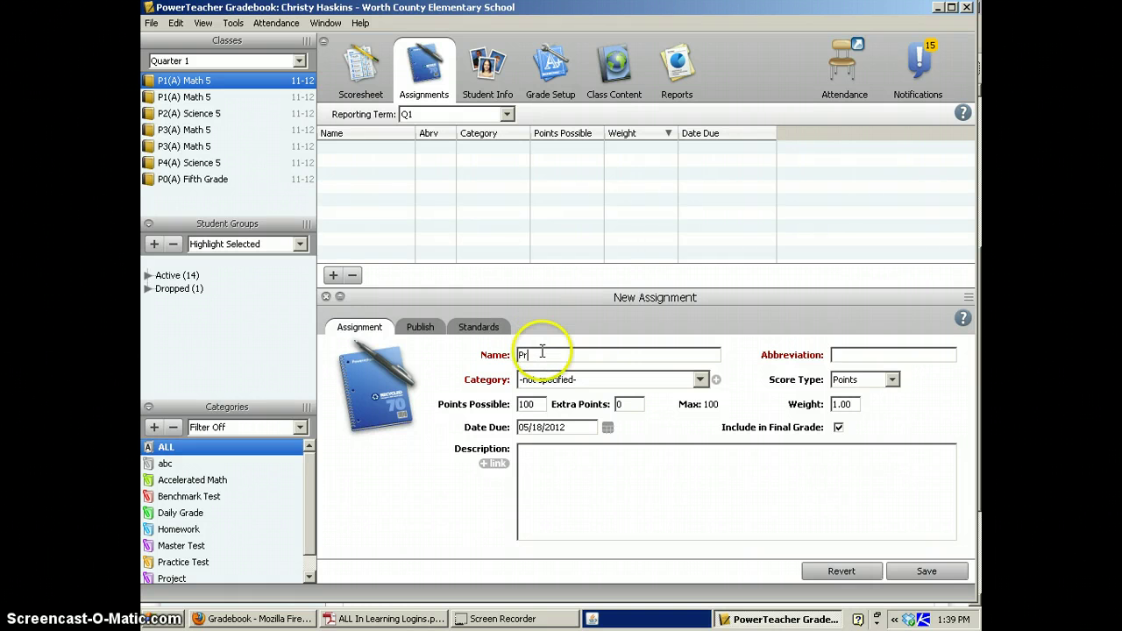
pyautogui.write('actice')
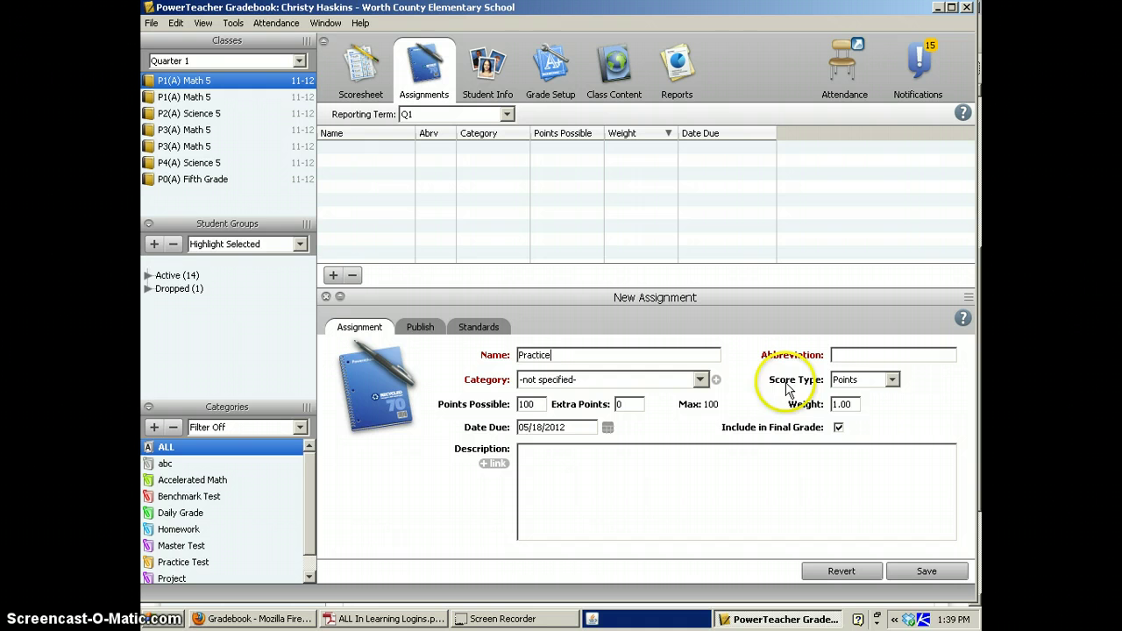
pyautogui.click(850, 355)
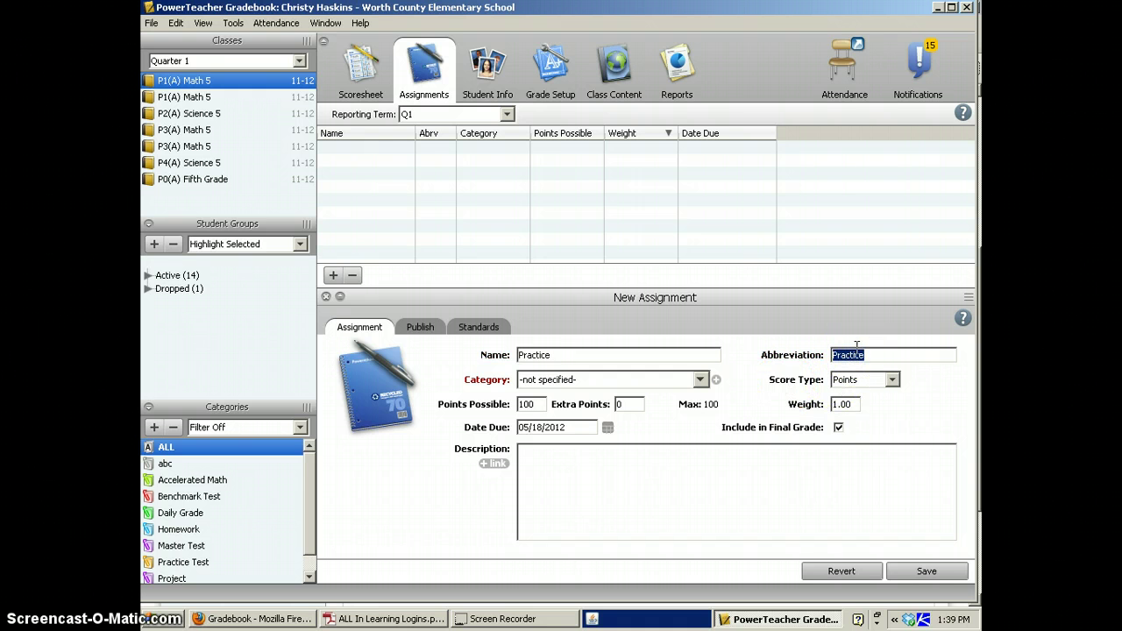
pyautogui.doubleClick(864, 352)
pyautogui.click(791, 467)
pyautogui.click(702, 380)
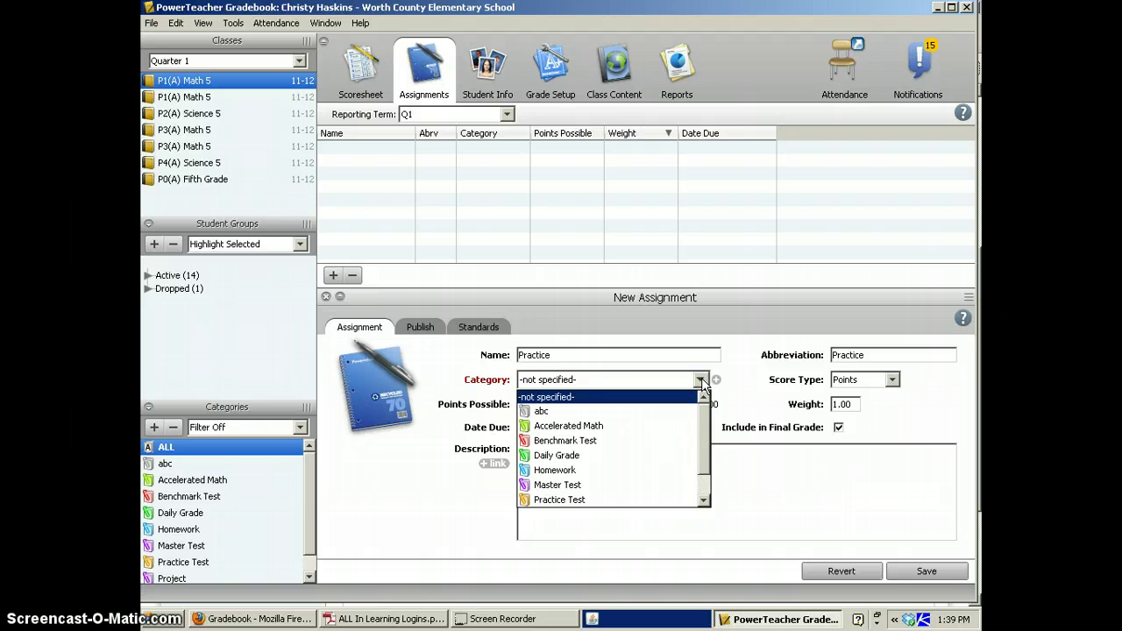
pyautogui.click(573, 456)
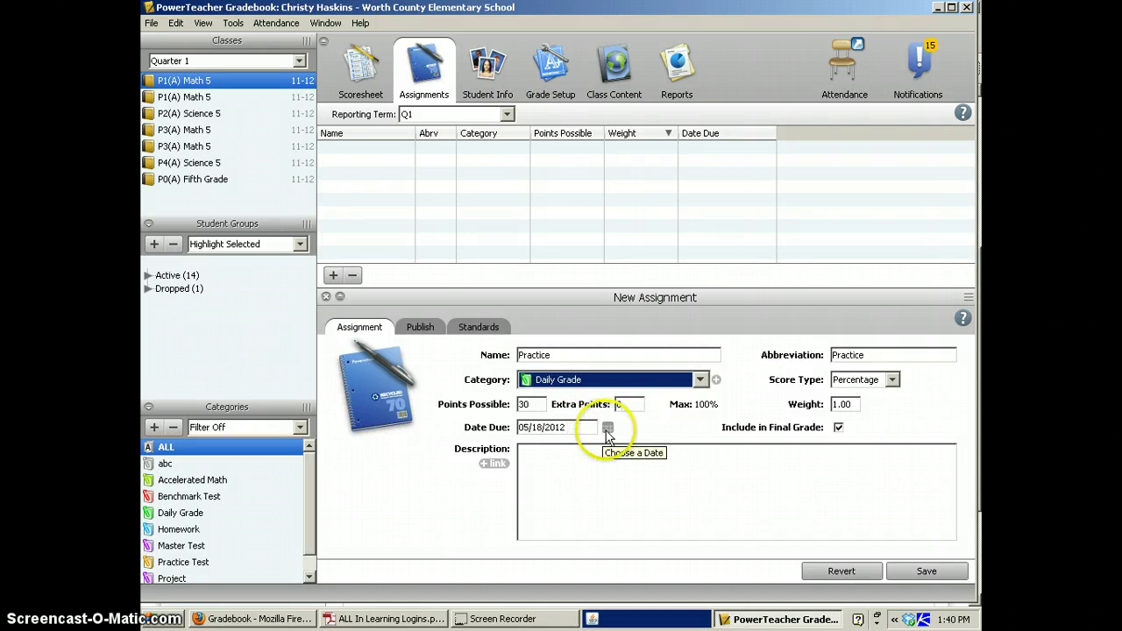
pyautogui.click(608, 429)
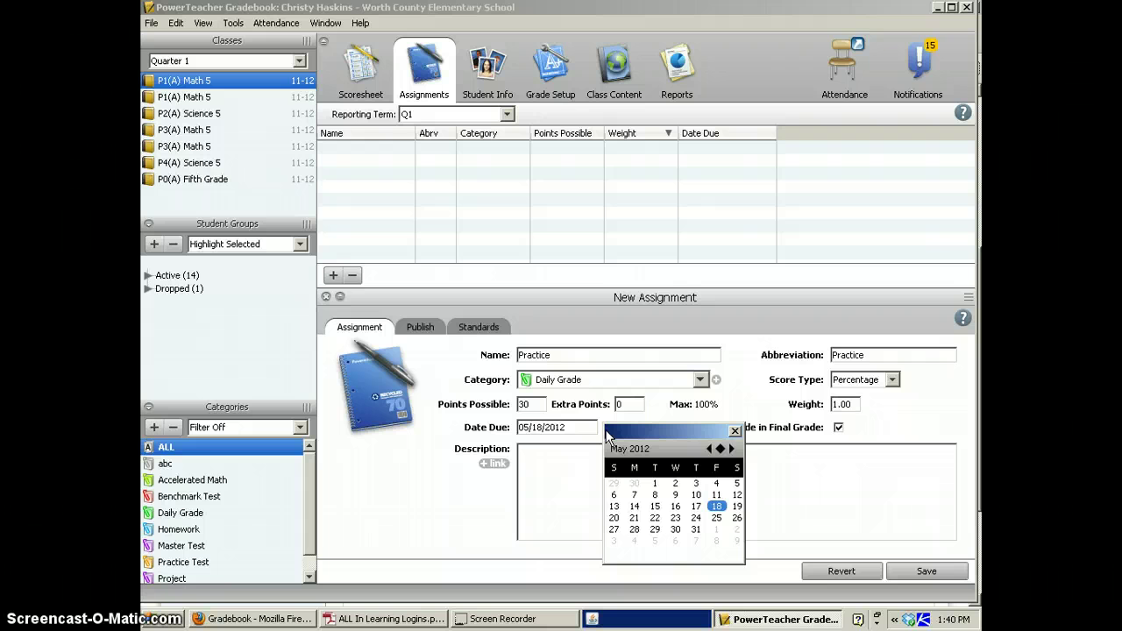
pyautogui.click(734, 432)
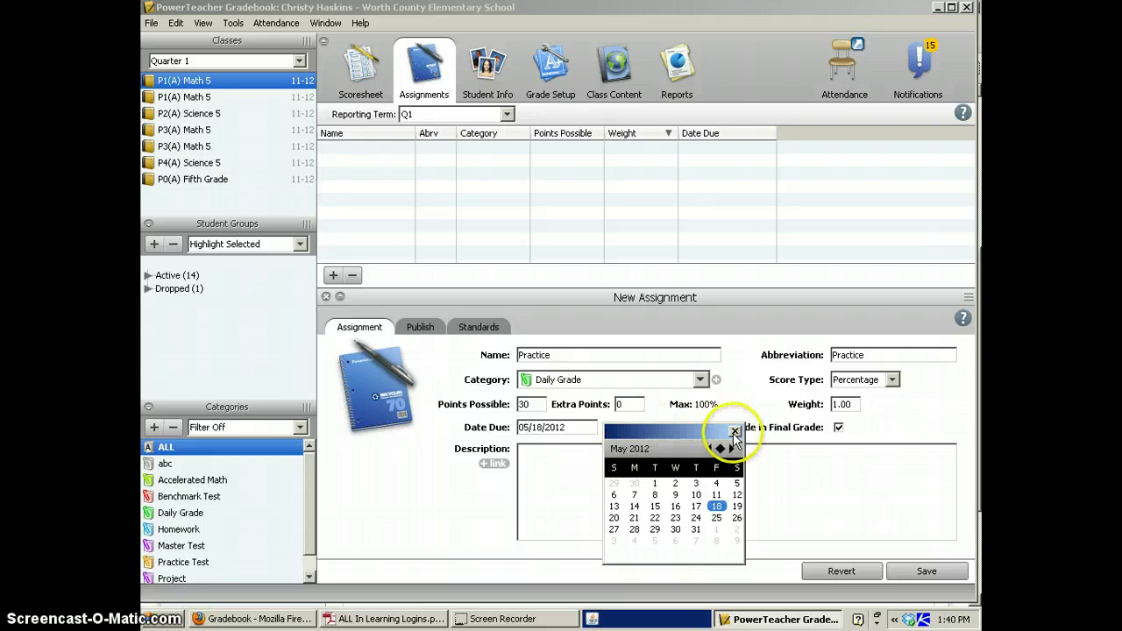
pyautogui.click(732, 432)
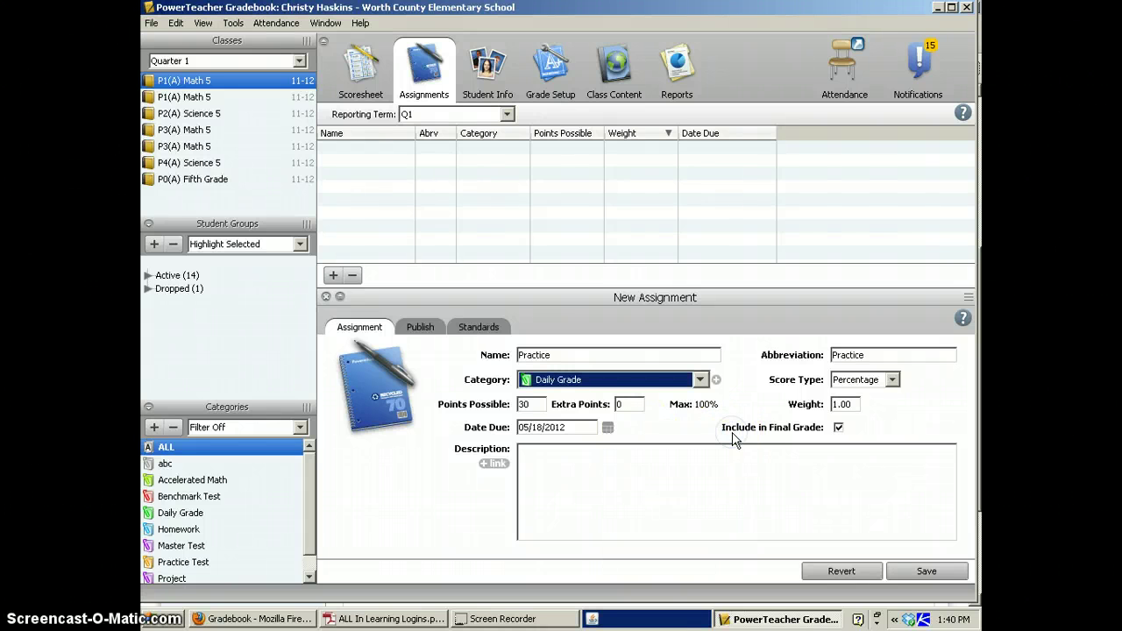
# Step: Try to save the Practice assignment with an empty description
pyautogui.click(533, 464)
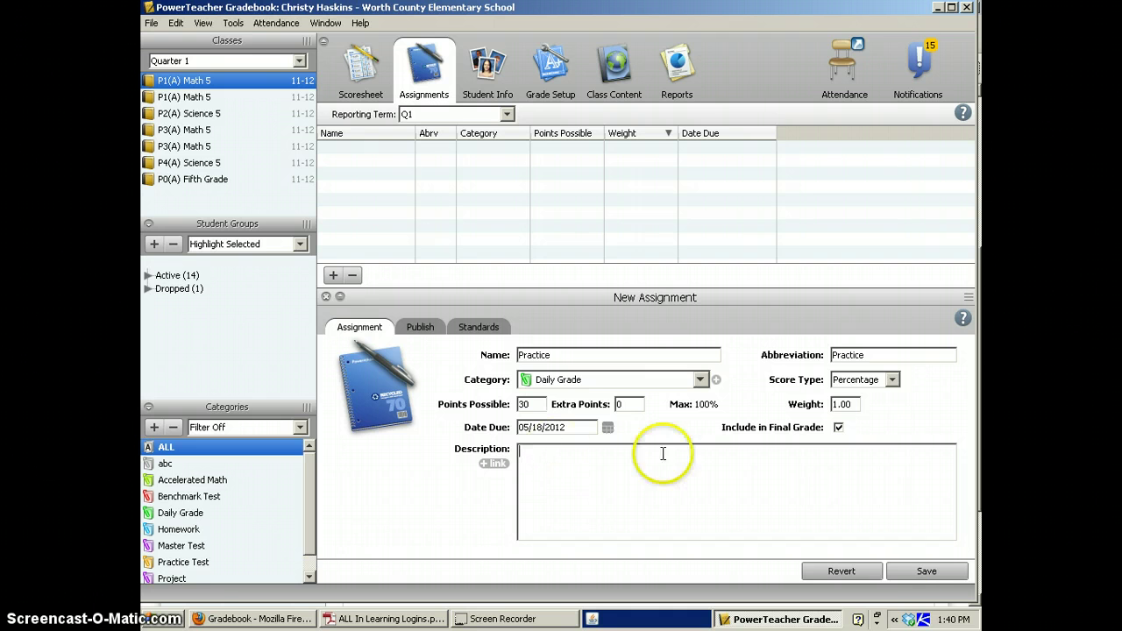
pyautogui.click(928, 572)
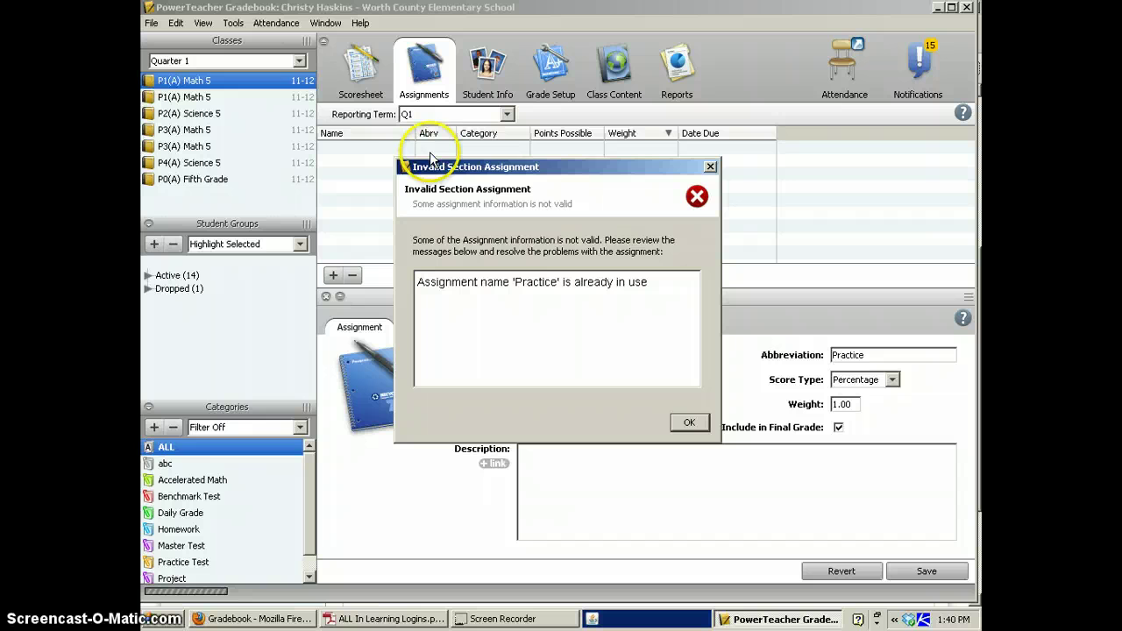
pyautogui.click(710, 164)
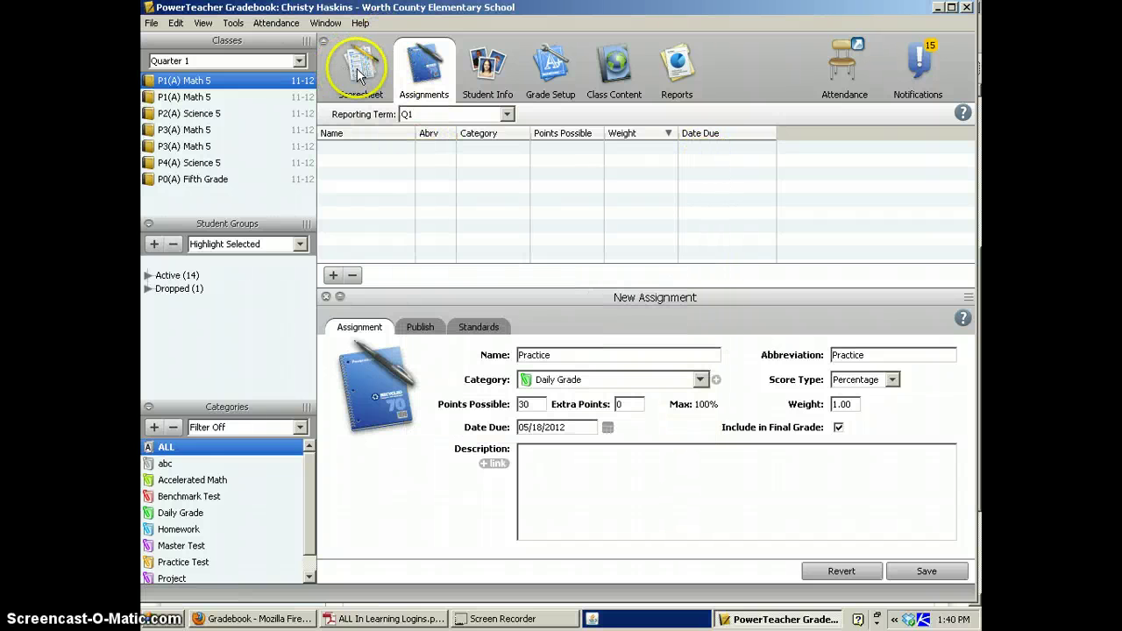
# Step: Discard the unsaved Practice assignment and show the scoresheet for reporting term Y1
pyautogui.click(359, 72)
pyautogui.click(634, 365)
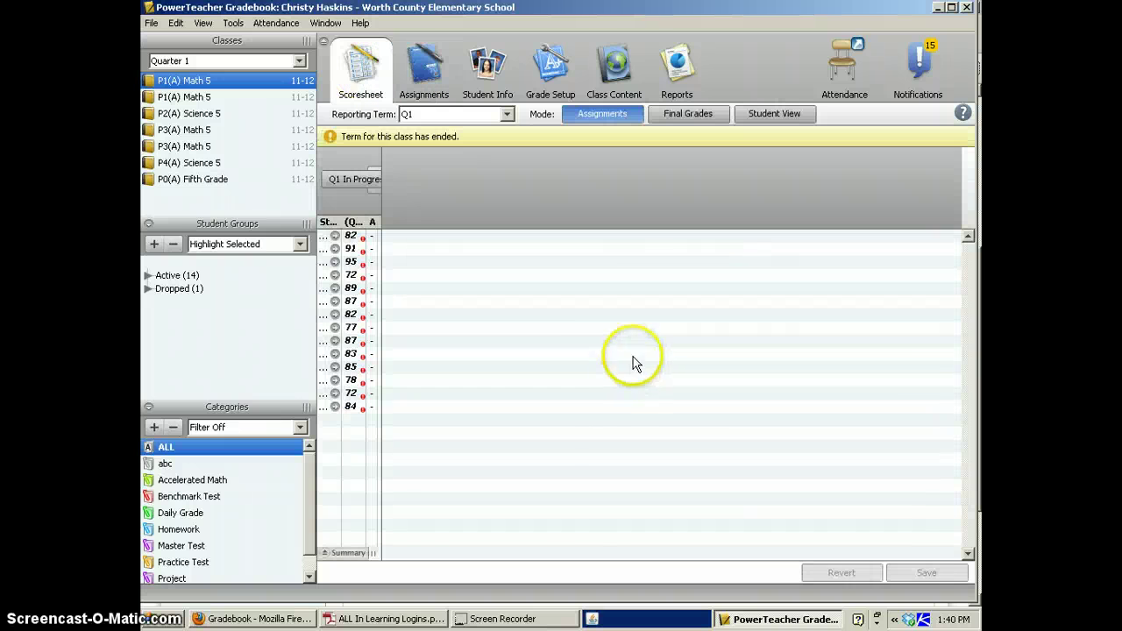
pyautogui.click(507, 114)
pyautogui.click(447, 178)
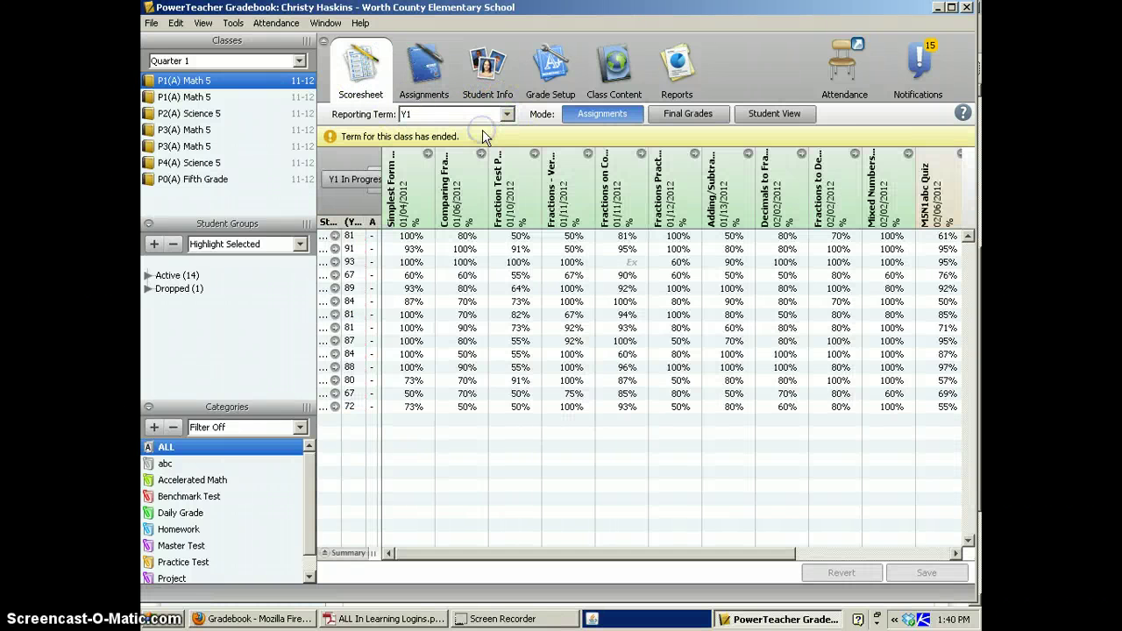
# Step: Mark the third student exempt with the score "ex" for the second 01/11/2012 fractions assignment
pyautogui.click(417, 242)
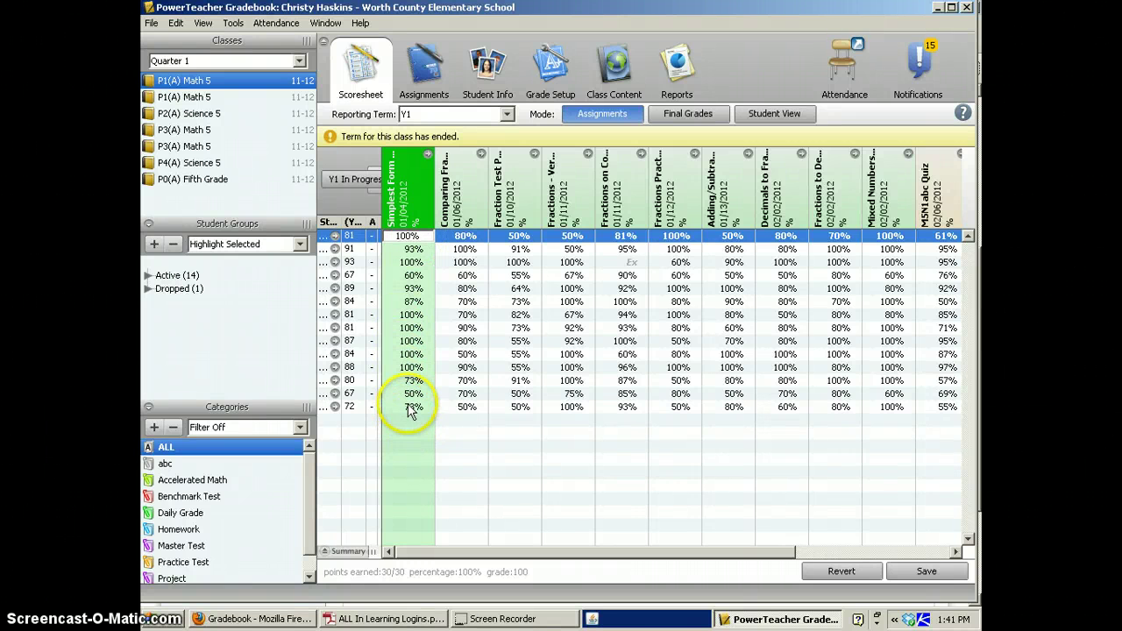
pyautogui.click(619, 262)
pyautogui.click(619, 263)
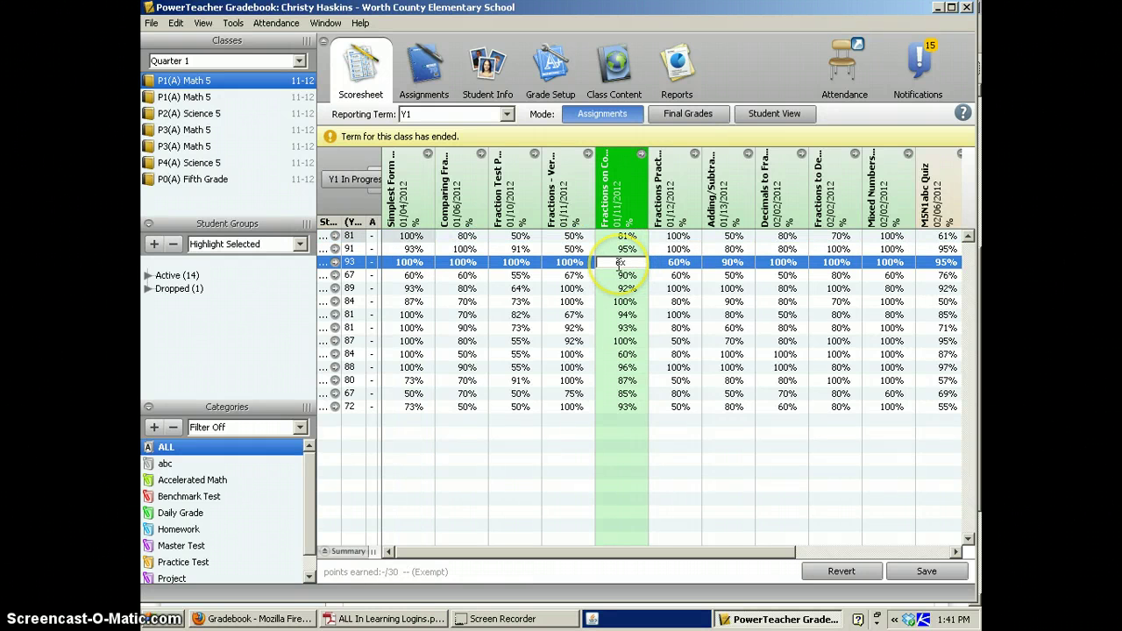
pyautogui.press('Return')
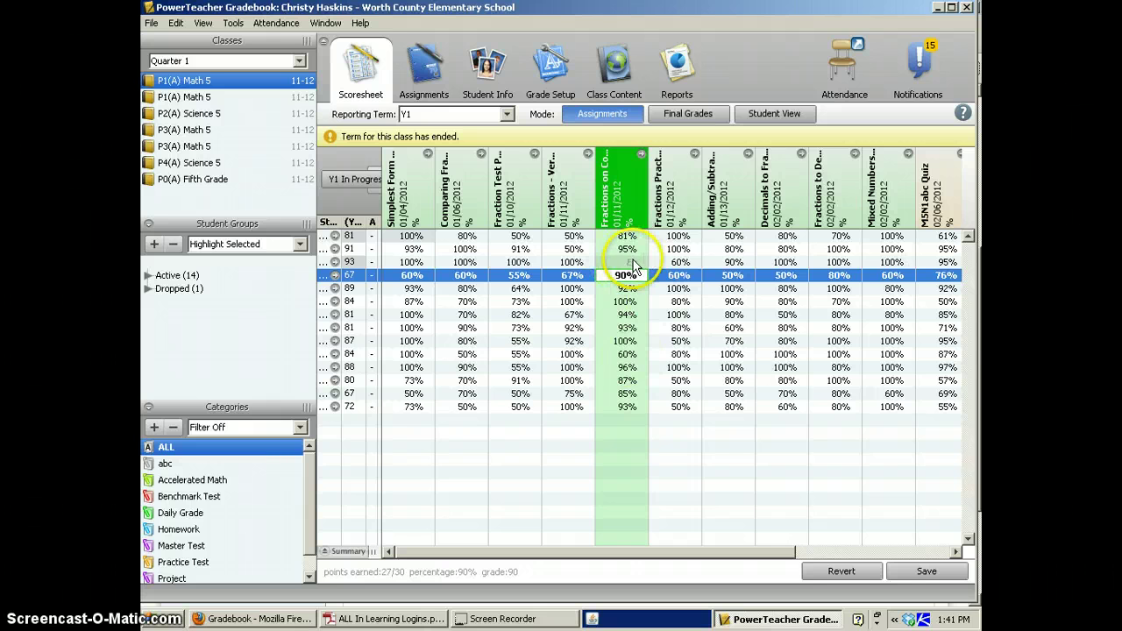
# Step: Enter a score of 100 for the exempt third student in the same 01/11/2012 fractions assignment
pyautogui.click(633, 263)
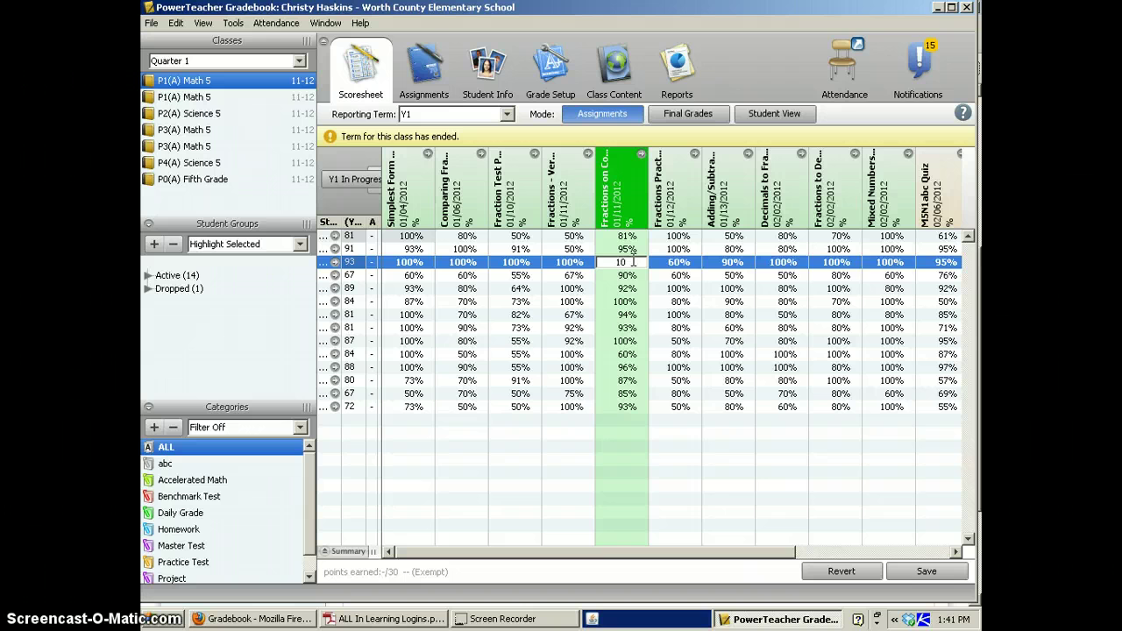
pyautogui.write('100')
pyautogui.press('Return')
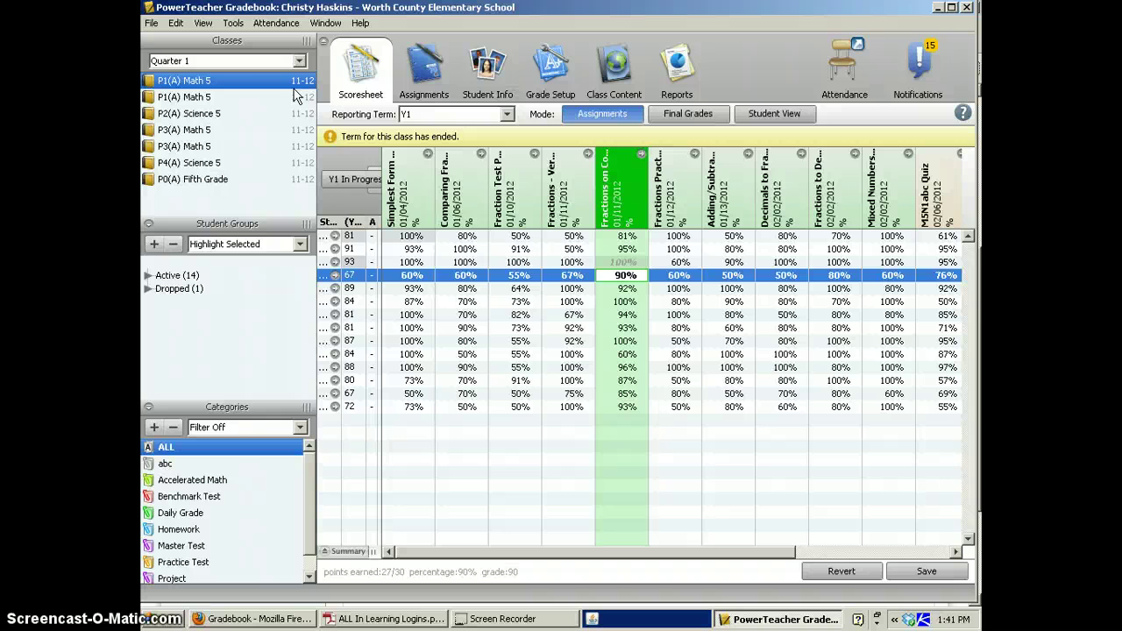
# Step: Switch to the second P1(A) Math 5 class without saving the modified scores
pyautogui.click(193, 97)
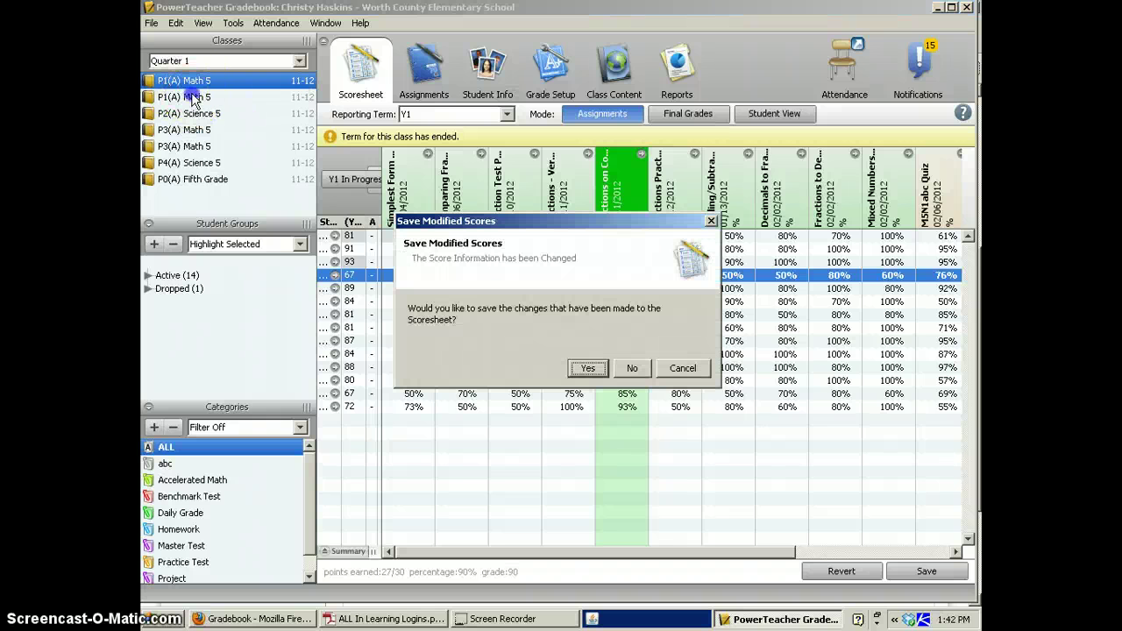
pyautogui.click(635, 369)
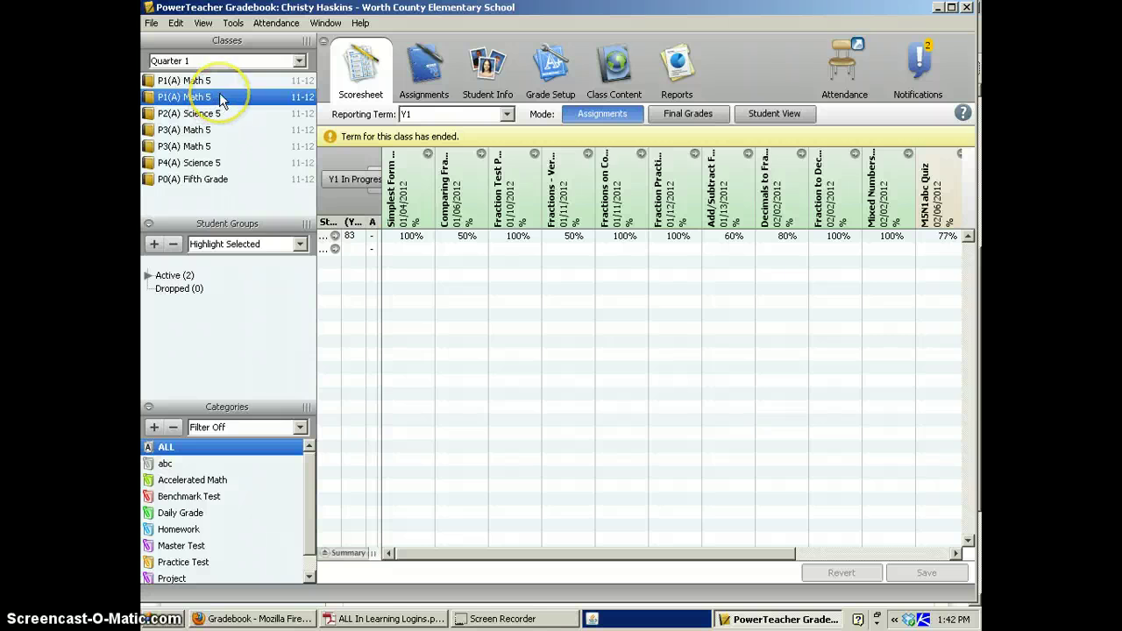
# Step: Check this class's assignment list, and back in the scoresheet open the second student's empty Simplest Form score
pyautogui.click(425, 77)
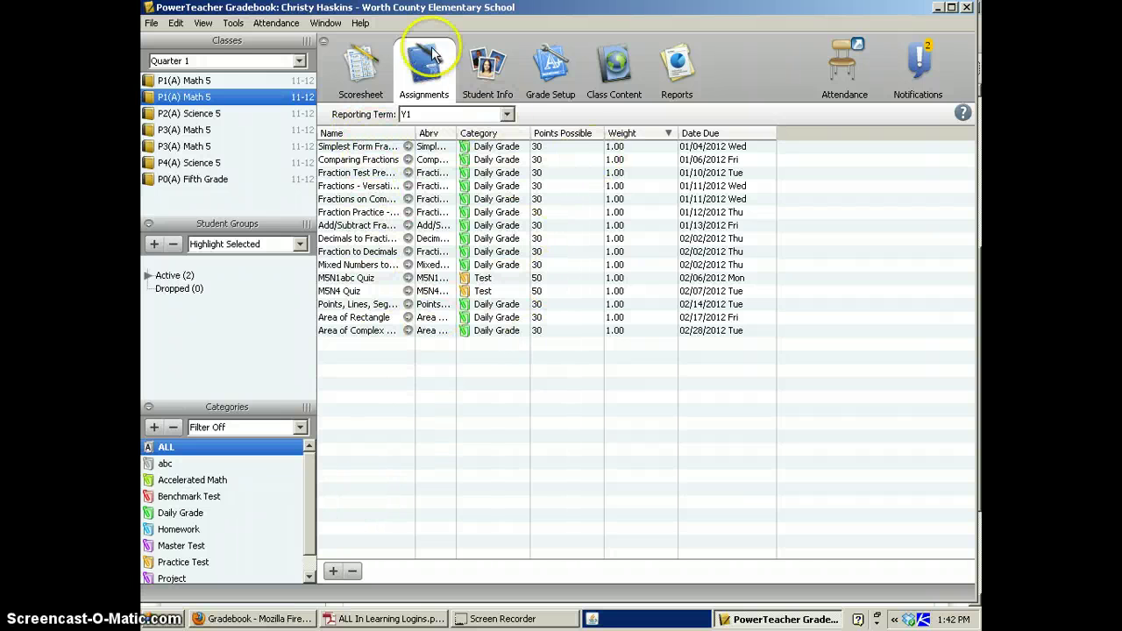
pyautogui.click(361, 74)
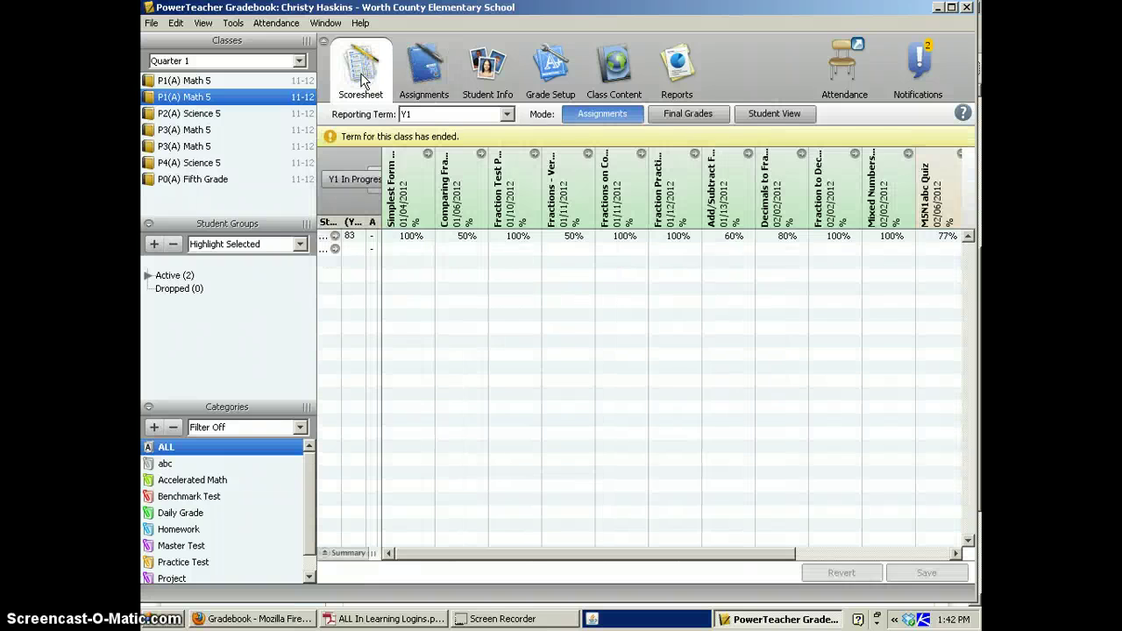
pyautogui.click(405, 249)
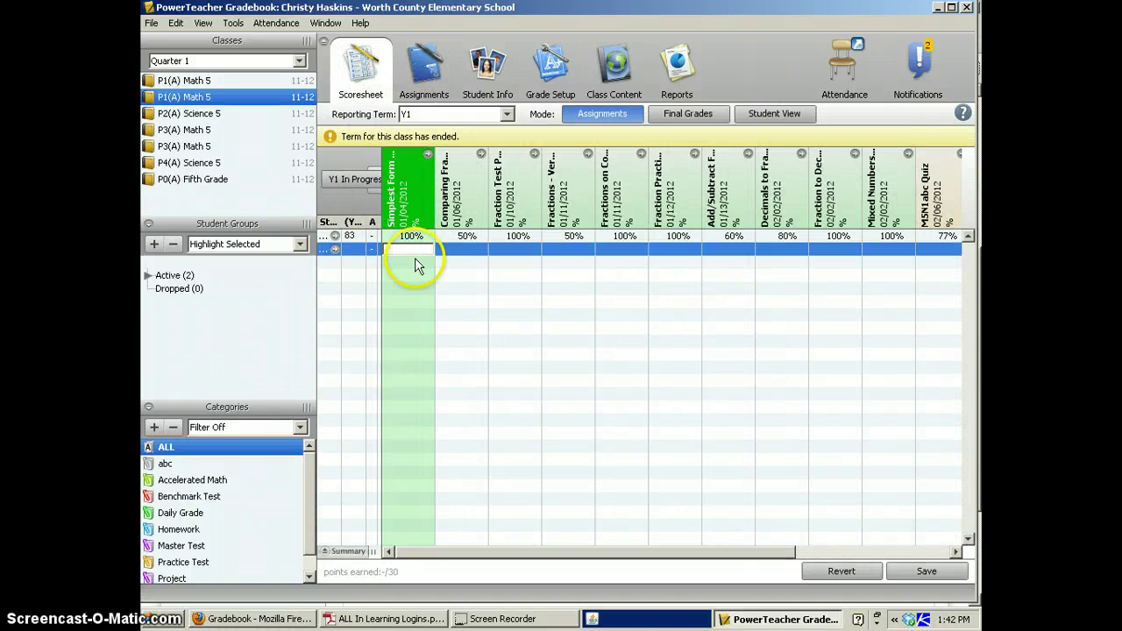